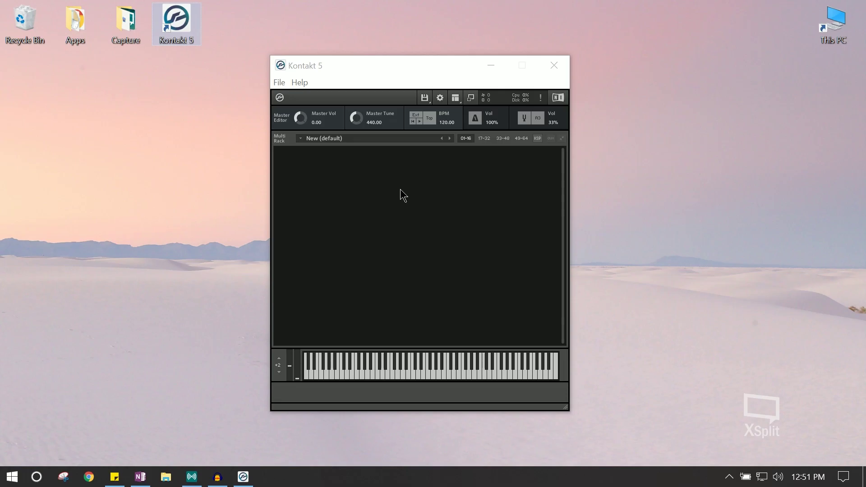
- Extract the Affinity Harmonics - SK50D - v100 zip in Downloads with 7-Zip into a same-named folder
key(super)
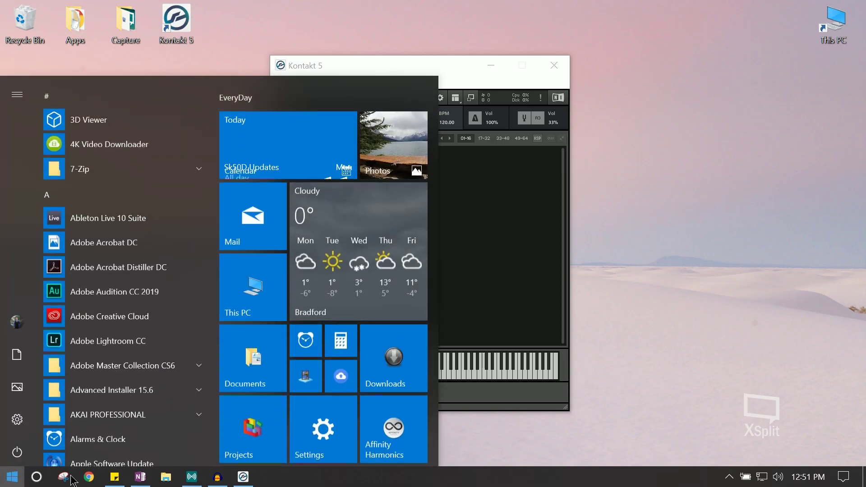
click(392, 350)
right_click(339, 247)
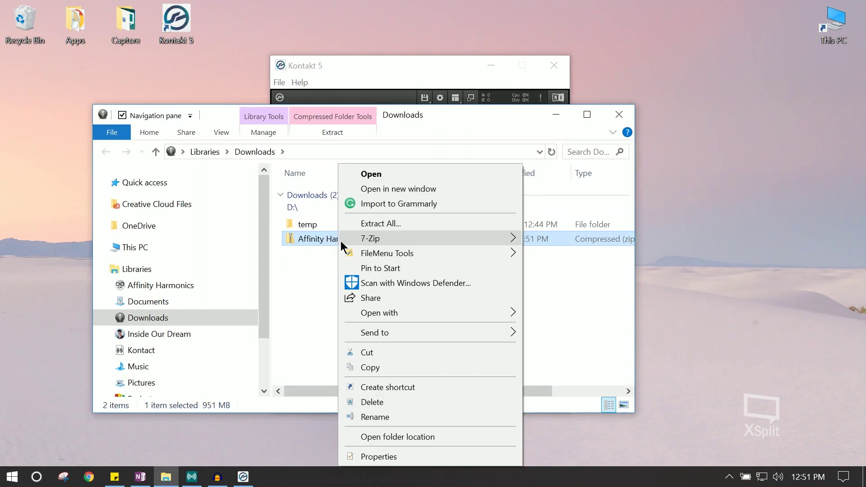
mouse_move(387, 238)
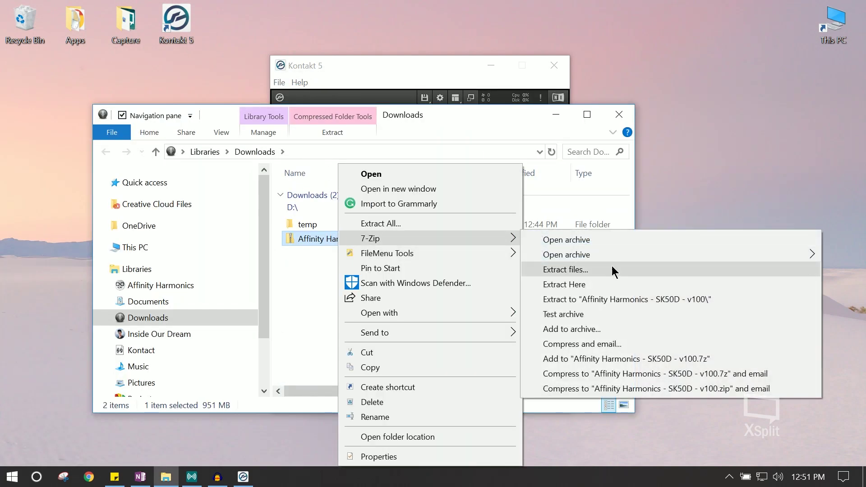
click(610, 270)
click(449, 326)
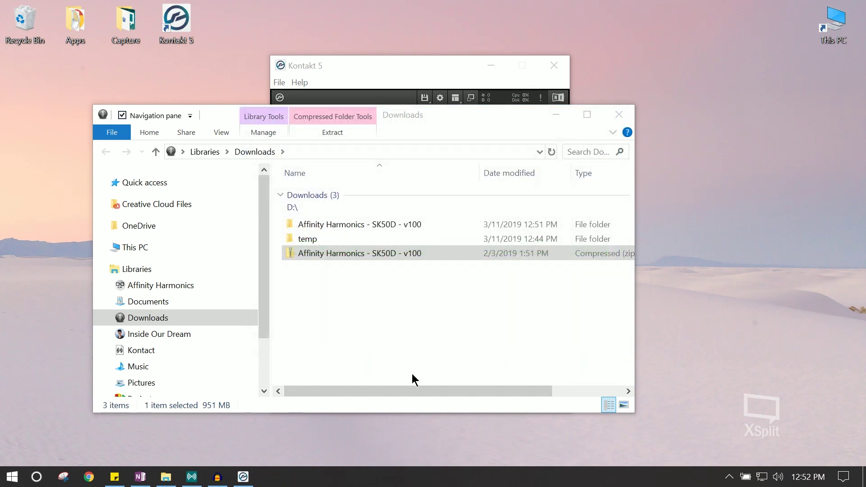
- Open the extracted v100 folder to inspect the SK50D library and its README
click(391, 226)
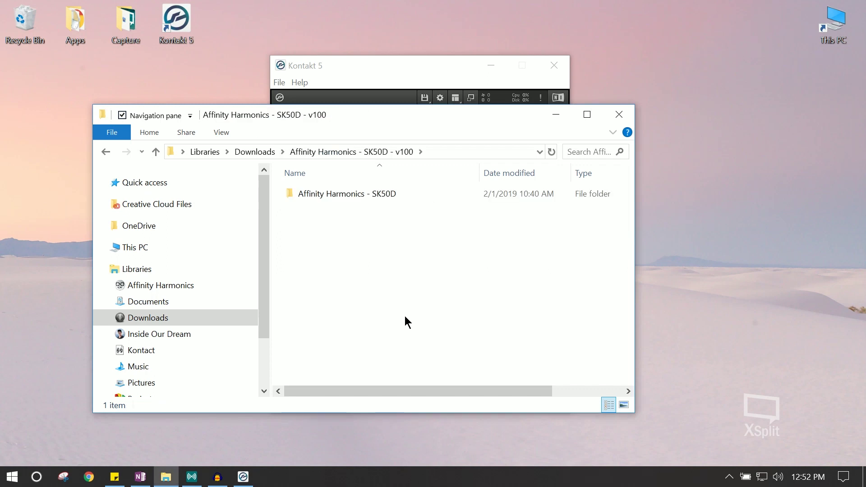
double_click(363, 194)
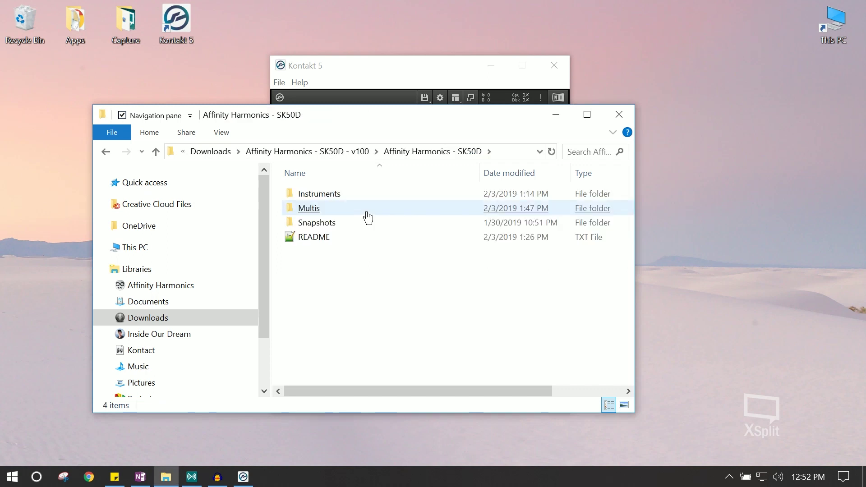
click(350, 242)
click(372, 299)
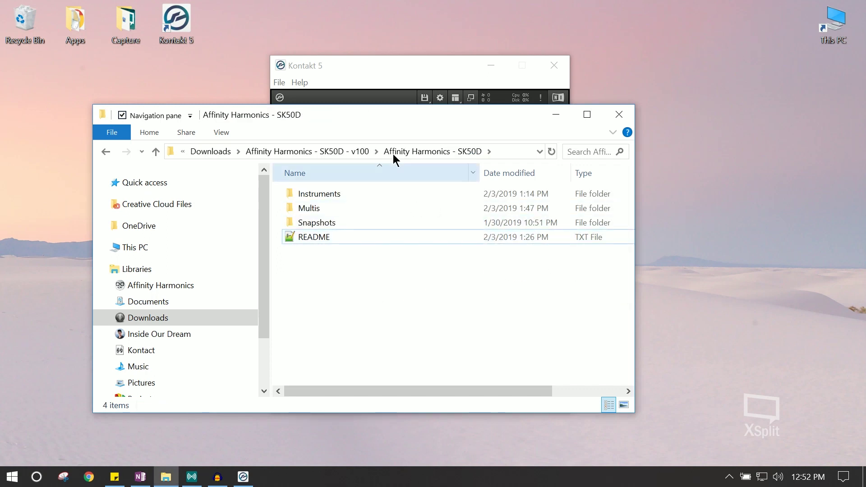
click(357, 152)
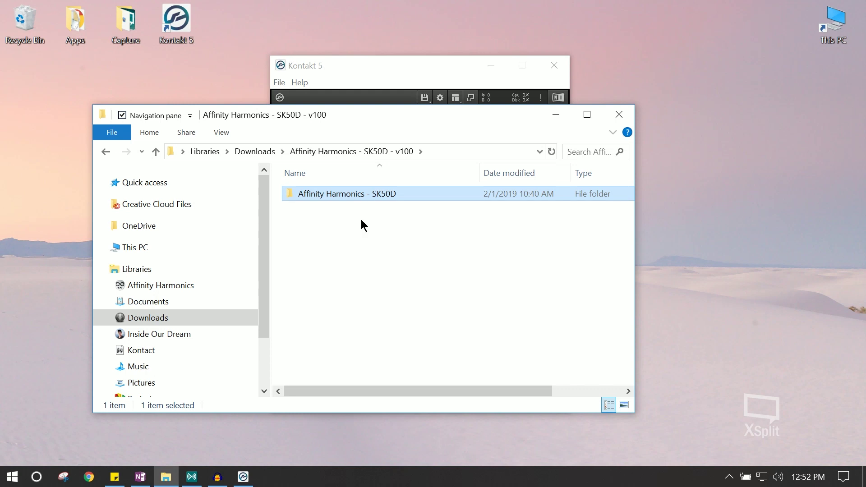
- Copy the inner Affinity Harmonics - SK50D folder and go to This PC
right_click(356, 195)
click(387, 368)
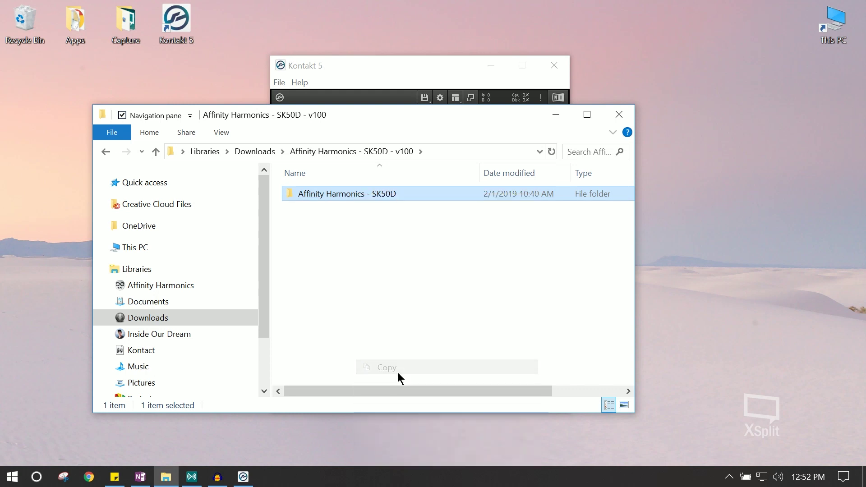
click(174, 249)
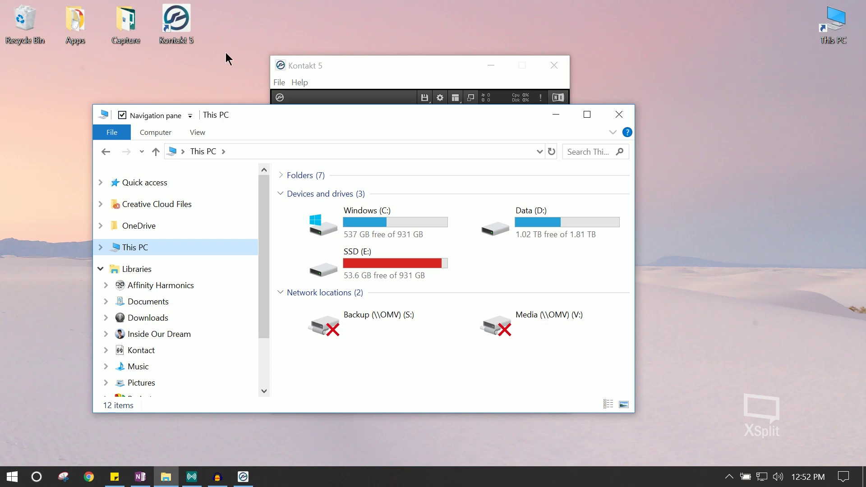
- Create a new desktop folder named 'Kontakt Library'
click(555, 121)
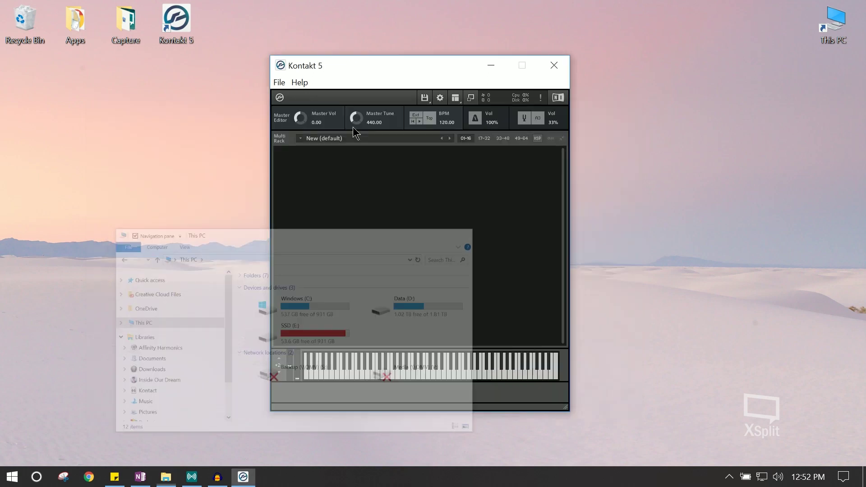
right_click(221, 55)
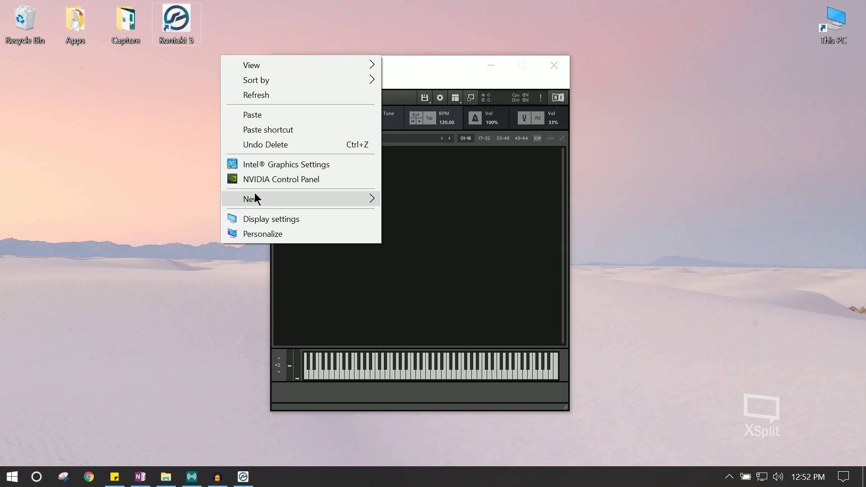
click(392, 200)
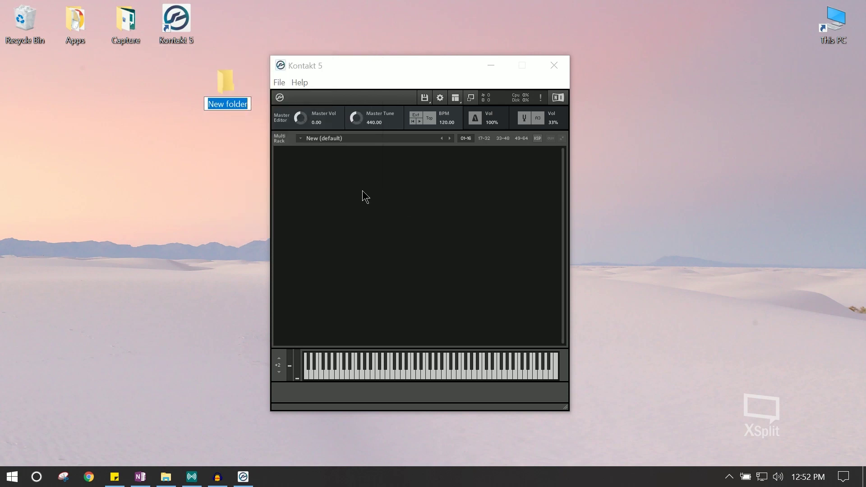
text(Kontakt Librarys)
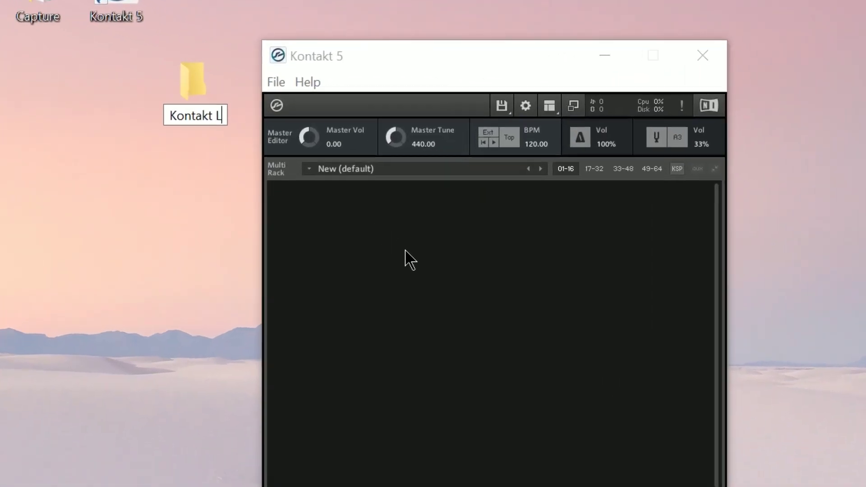
key(Return)
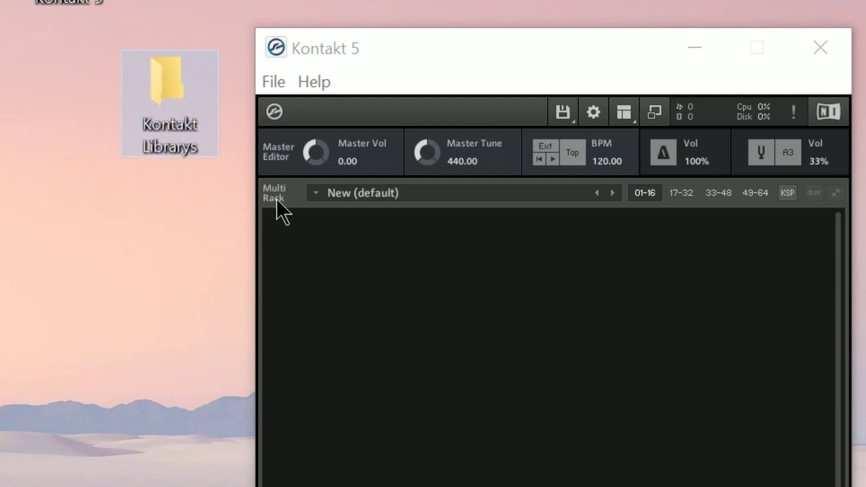
- Place the folder below the Recycle Bin and paste the SK50D library into it
drag(178, 92, 167, 5)
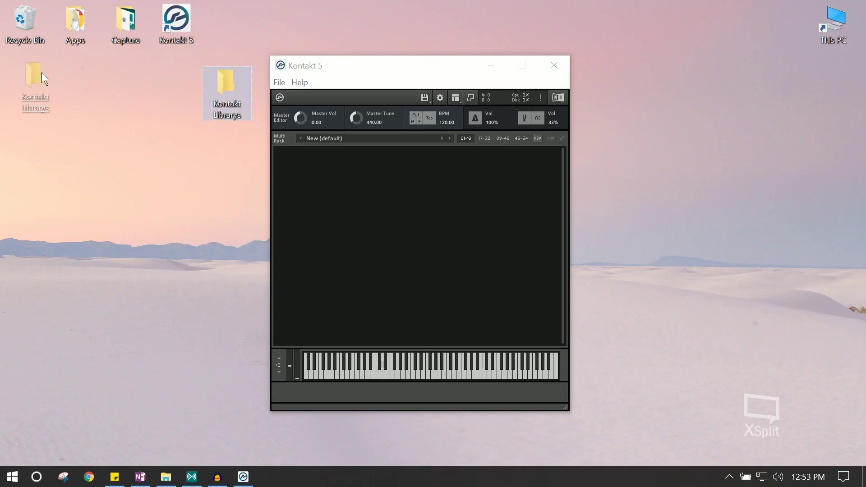
drag(41, 73, 41, 88)
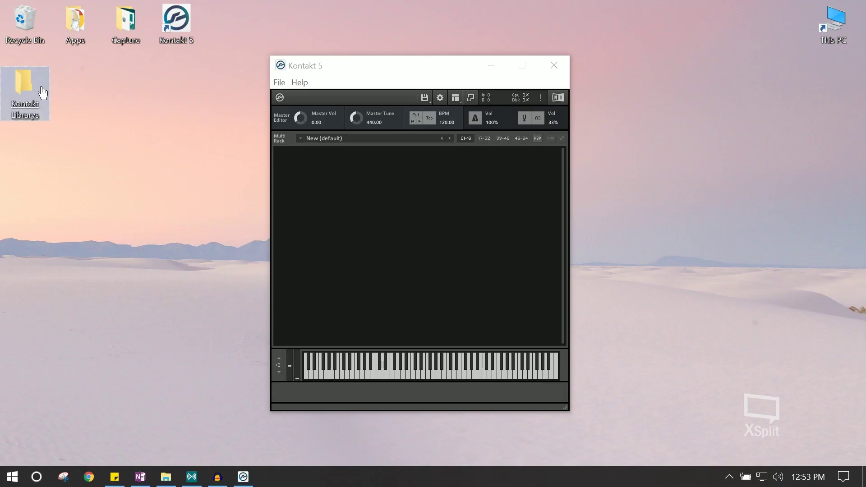
double_click(37, 99)
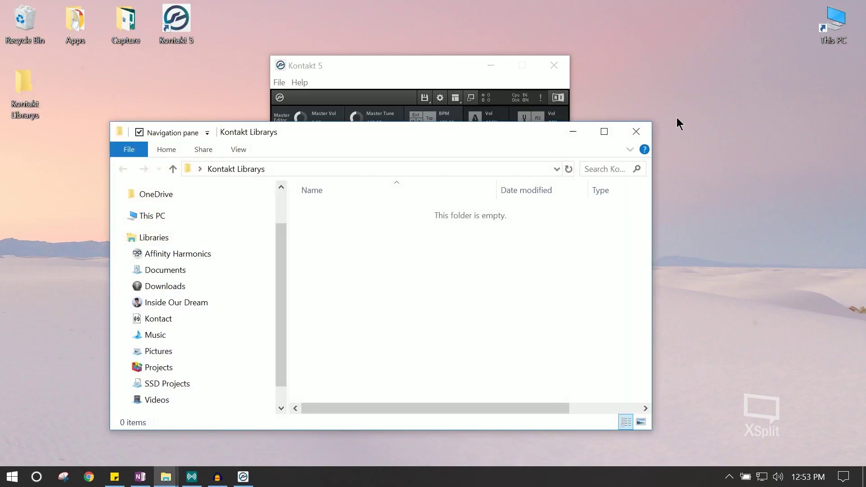
key(ctrl+v)
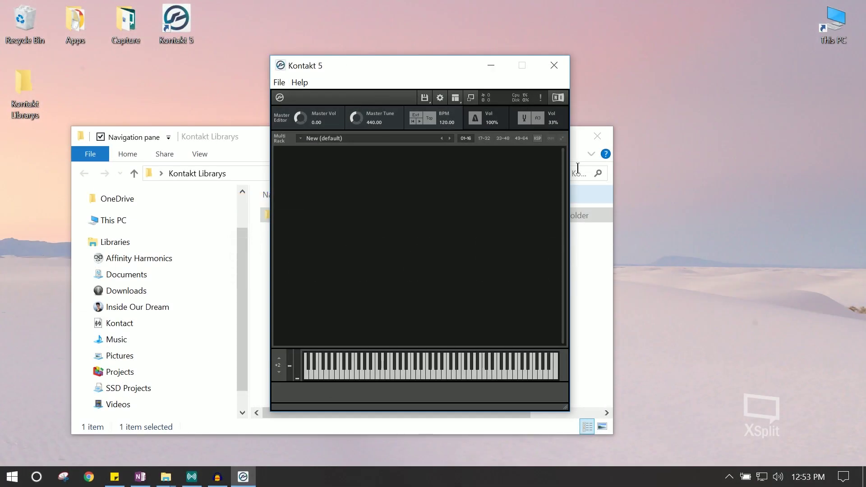
- Open Kontakt's Load Patch dialog and browse to the Desktop
click(597, 136)
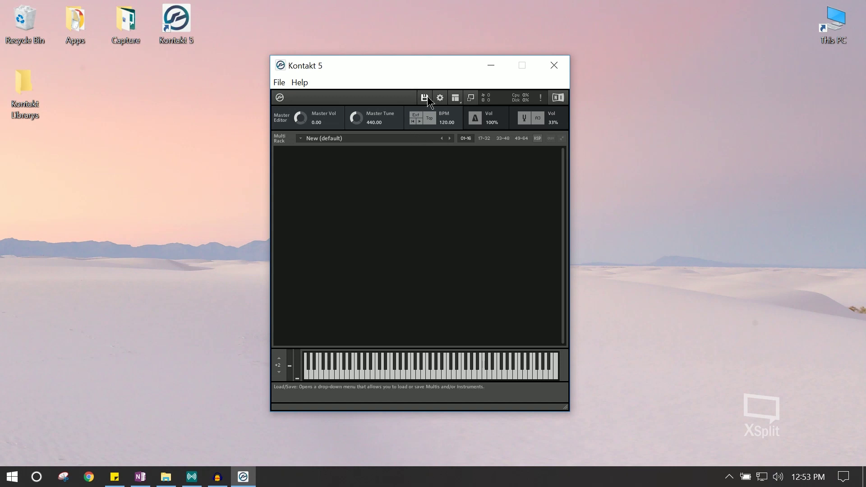
click(425, 100)
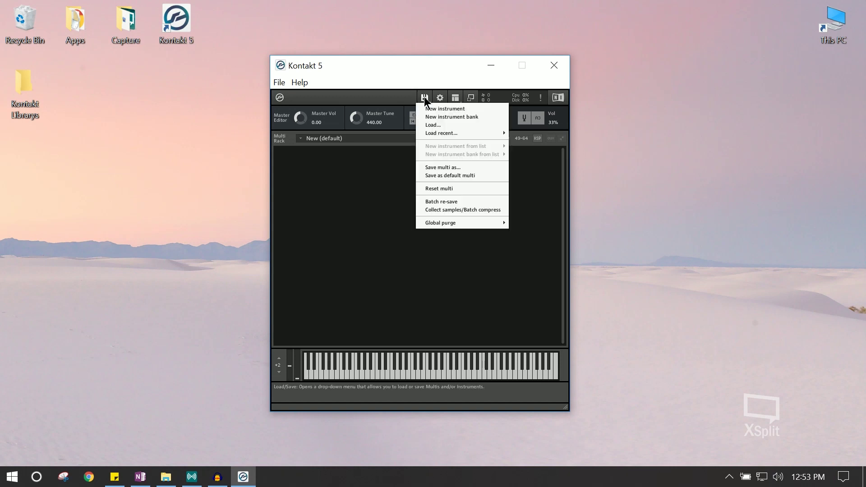
click(433, 125)
key(alt+Up)
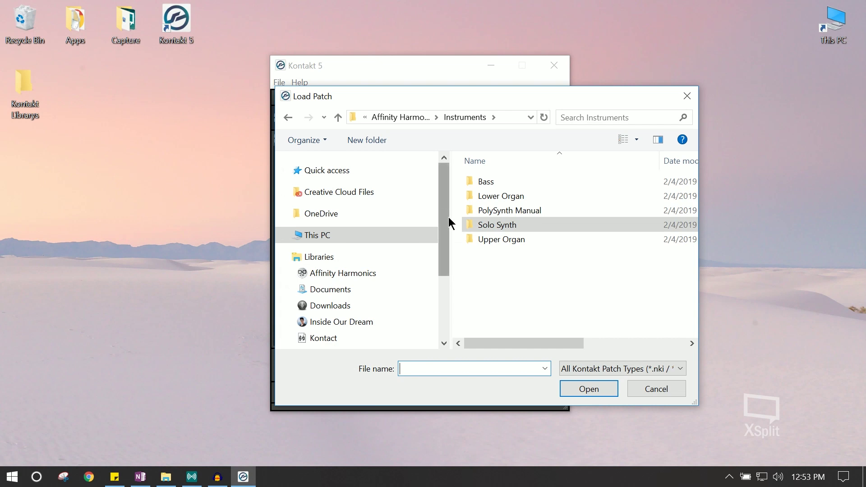
click(326, 237)
scroll(631, 235, up, 5)
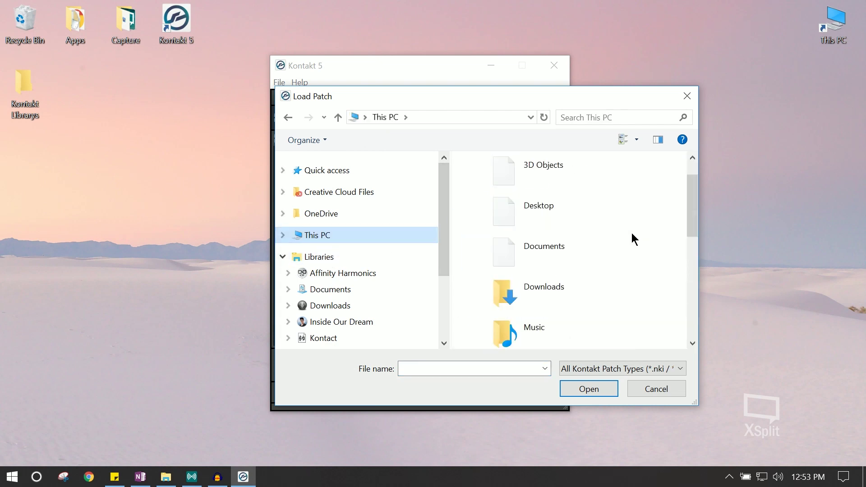
double_click(564, 231)
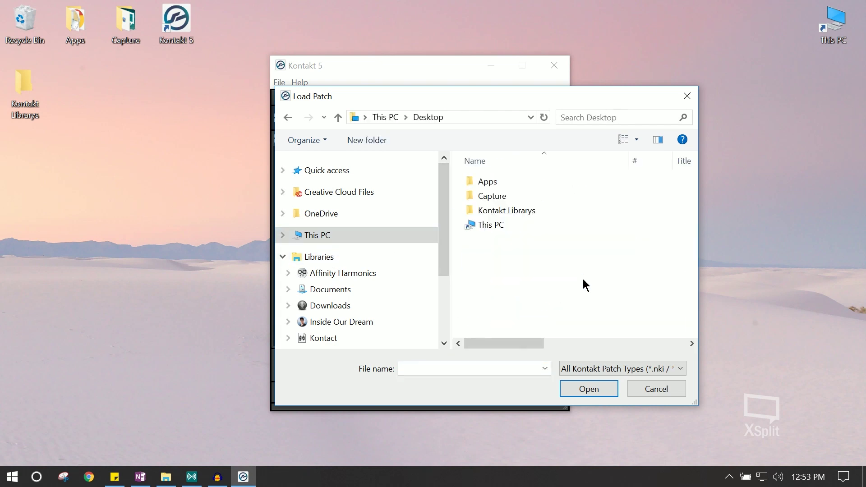
- Go into Kontakt Librarys > Affinity Harmonics - SK50D > Instruments > Bass and load SK50D - Bass.nki
click(516, 212)
double_click(523, 183)
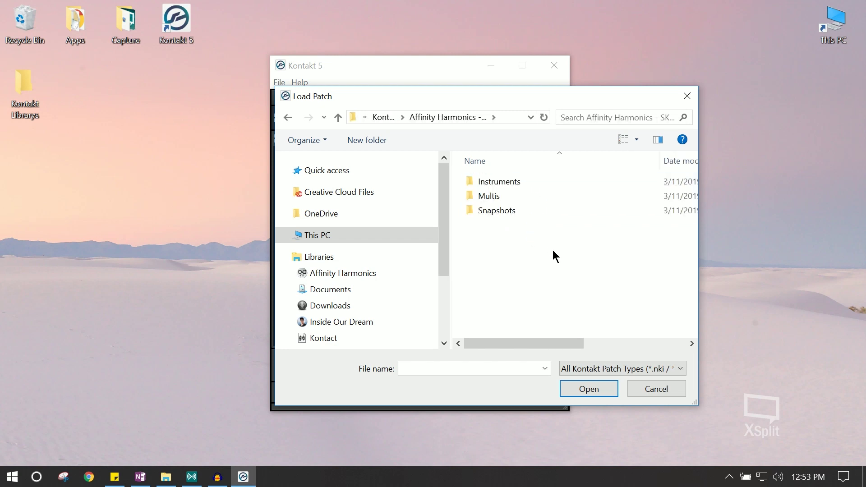
double_click(516, 184)
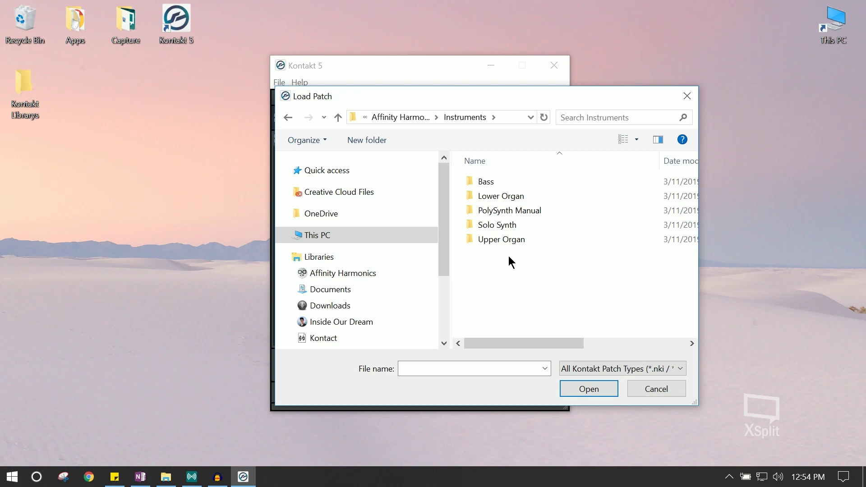
key(Down)
key(Return)
click(532, 203)
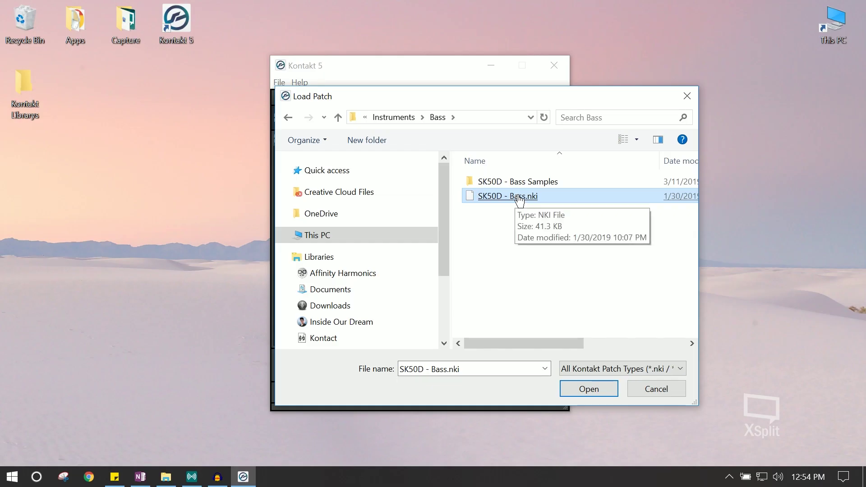
double_click(443, 173)
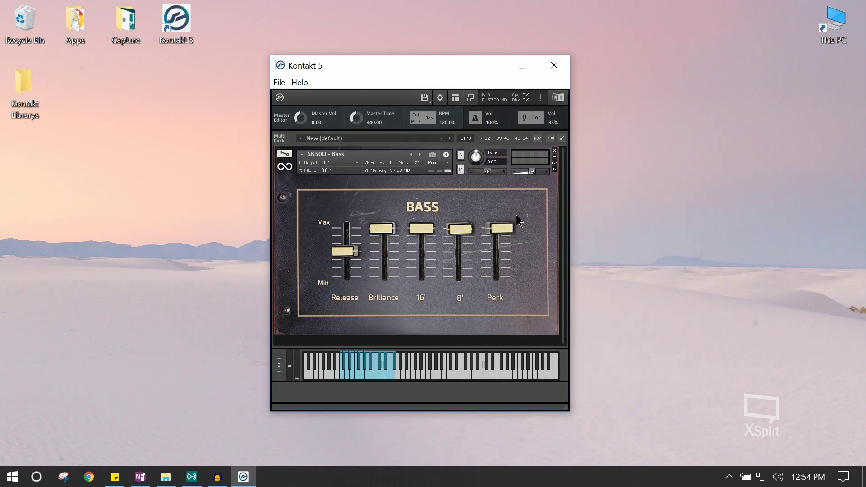
- Run the Load/Save reload command to report the 171 missing sample files
click(425, 98)
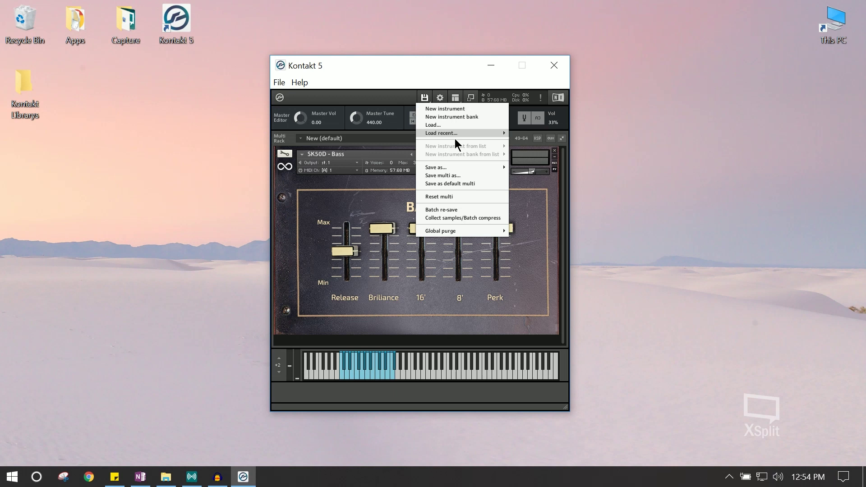
click(450, 129)
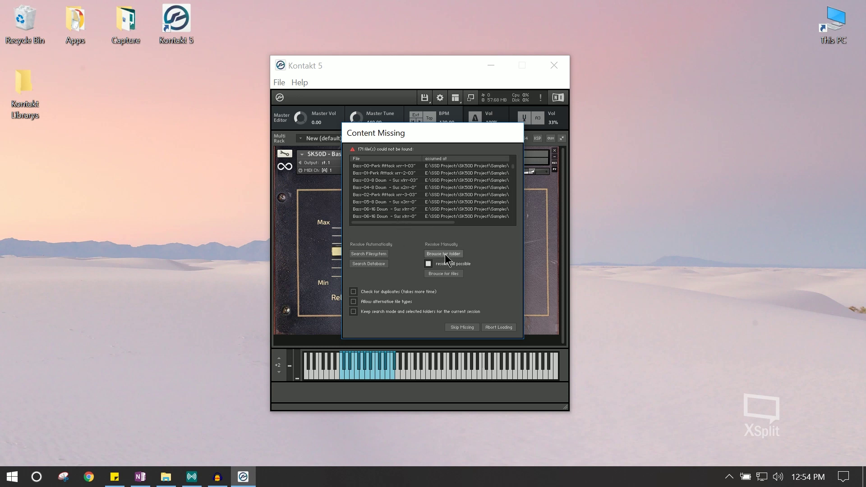
- Point the missing samples to Kontakt Librarys > Affinity Harmonics - SK50D > Instruments > Bass > SK50D - Bass Samples
click(445, 254)
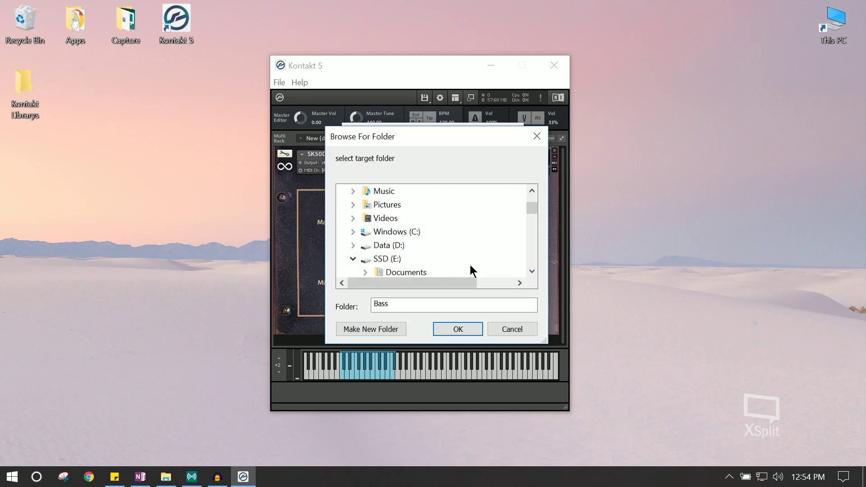
drag(535, 203, 518, 203)
double_click(388, 245)
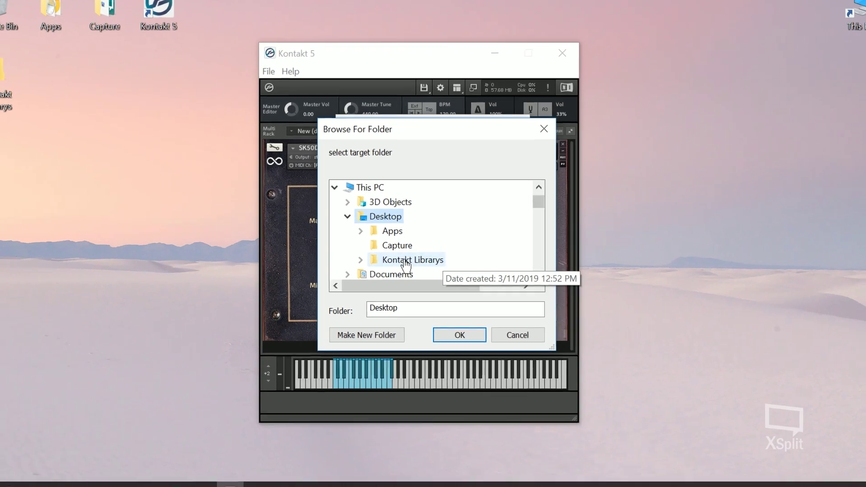
double_click(405, 261)
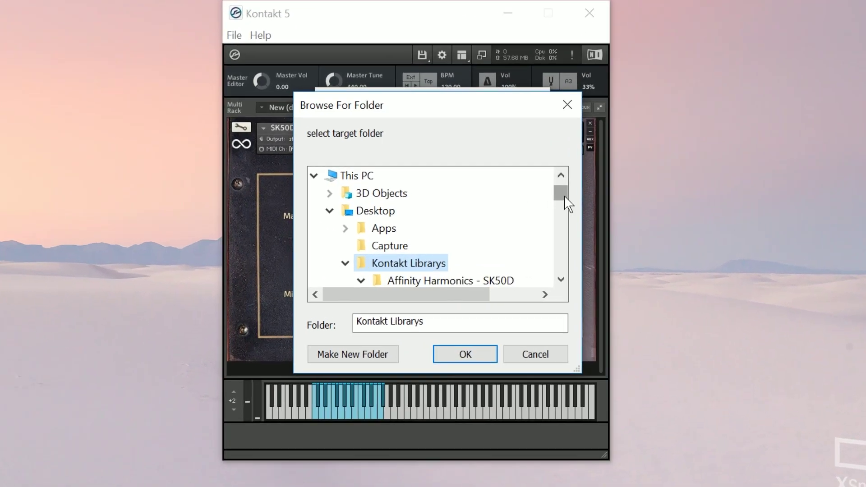
drag(539, 201, 542, 204)
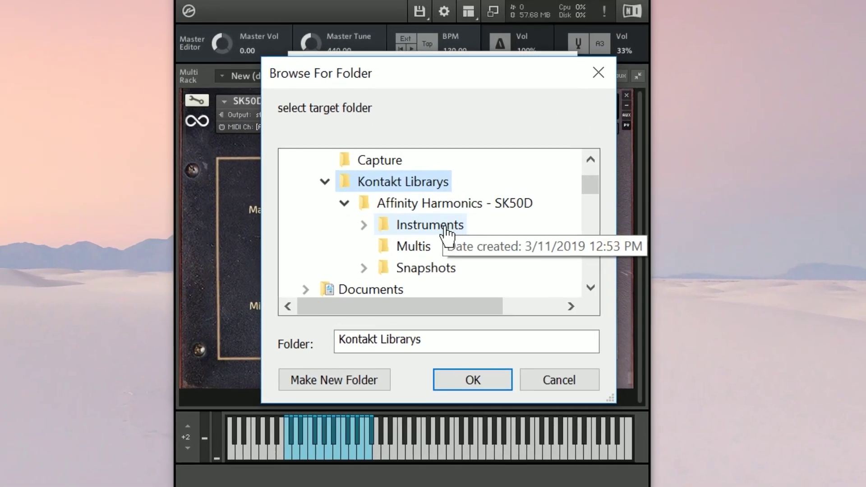
double_click(447, 230)
click(381, 179)
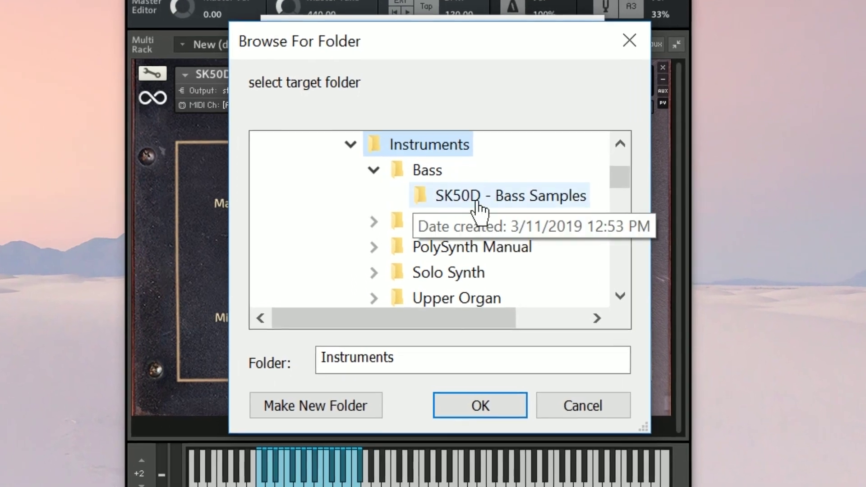
click(502, 202)
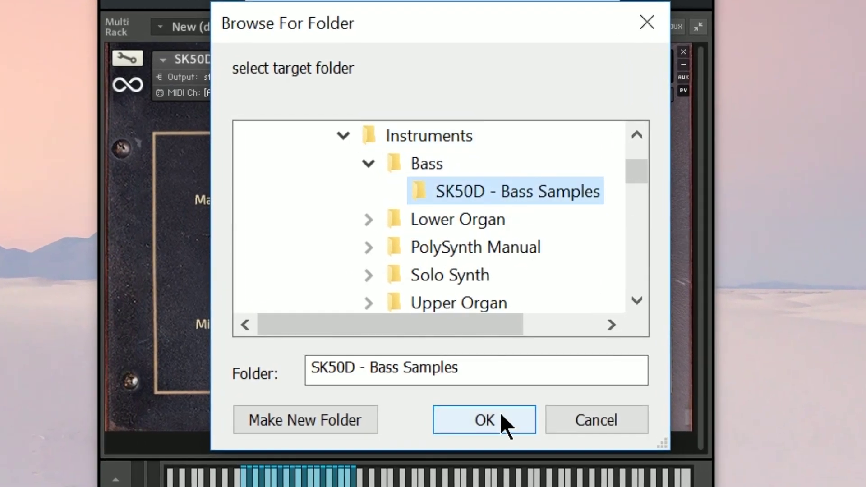
click(501, 422)
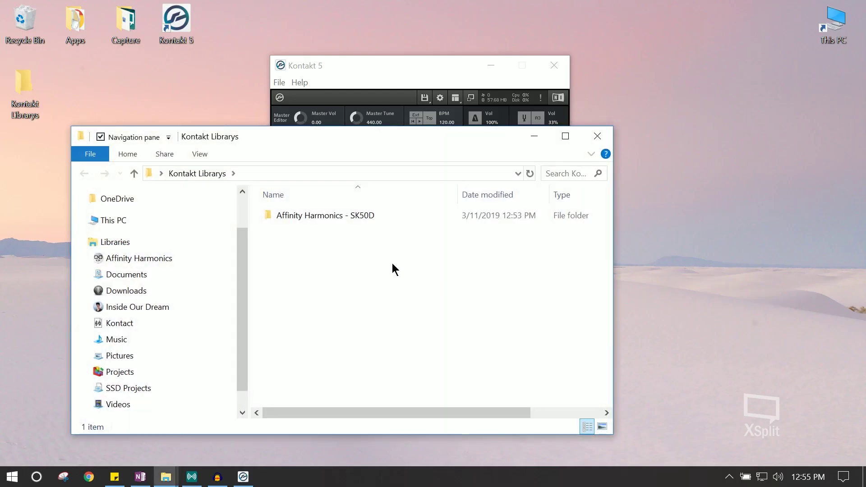
- Open Affinity Harmonics - SK50D > Snapshots and read InstalldirectoryPC.txt in Notepad++
double_click(379, 216)
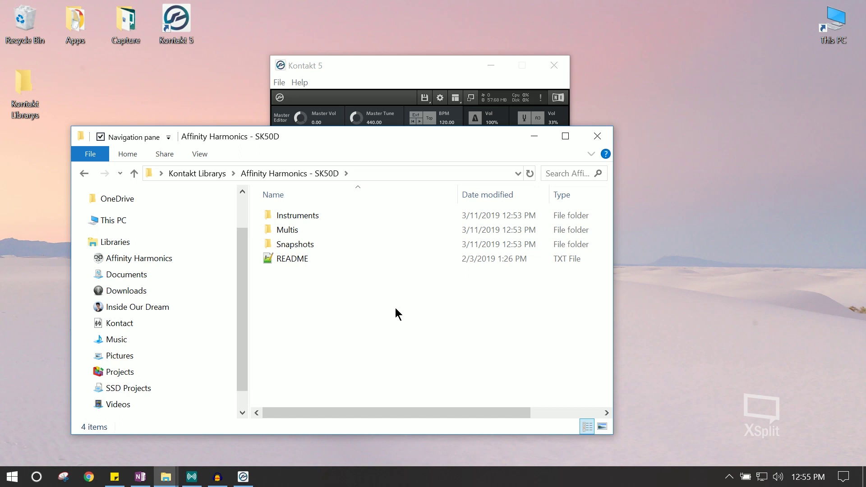
double_click(321, 250)
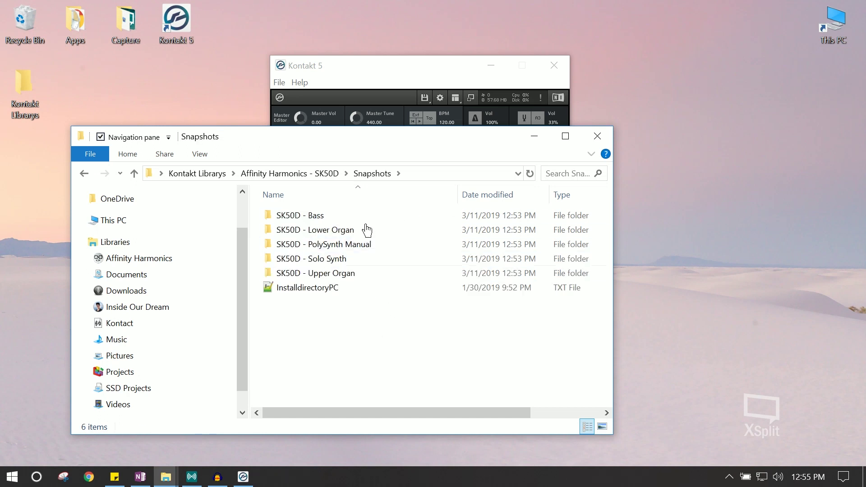
drag(388, 135, 453, 183)
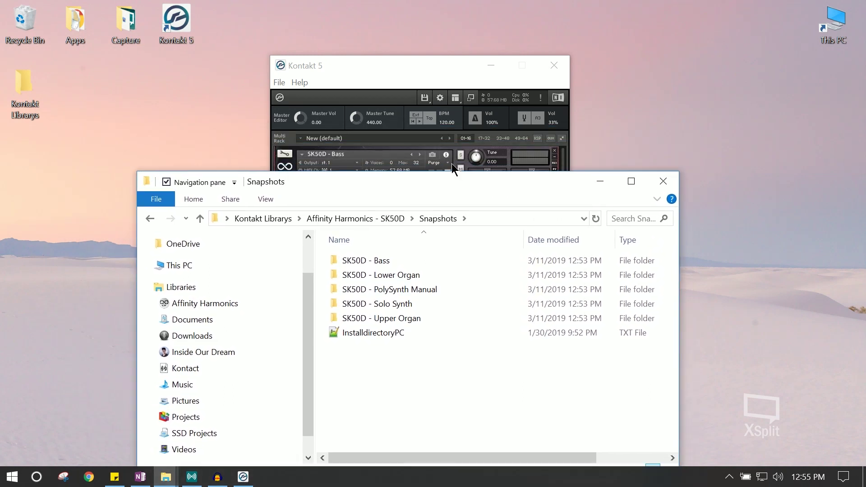
click(381, 262)
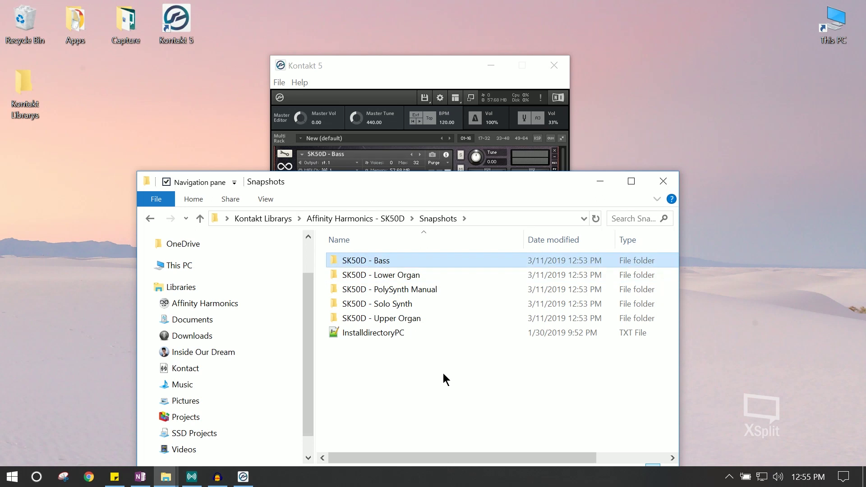
click(412, 335)
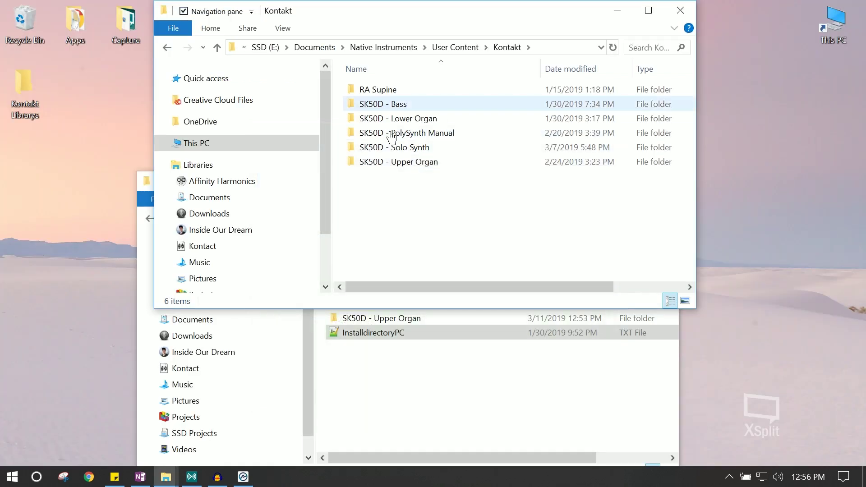
- Select and copy the five SK50D snapshot folders from the Snapshots folder
click(466, 371)
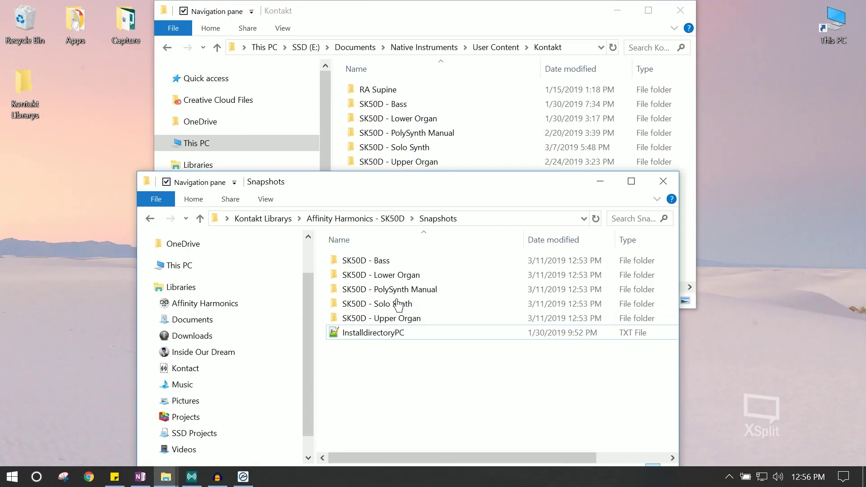
click(326, 259)
drag(366, 274, 392, 322)
right_click(392, 321)
click(440, 238)
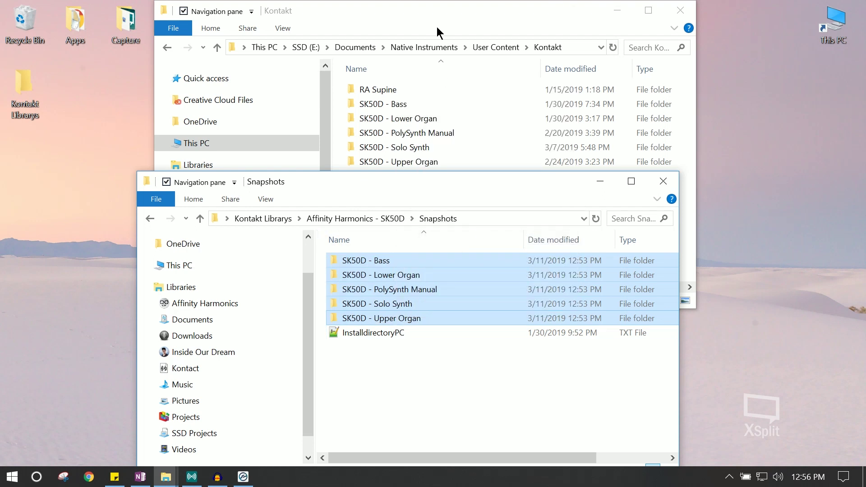
- Paste them into User Content\Kontakt, replacing the existing same-named files
click(451, 12)
drag(423, 212, 400, 113)
right_click(445, 219)
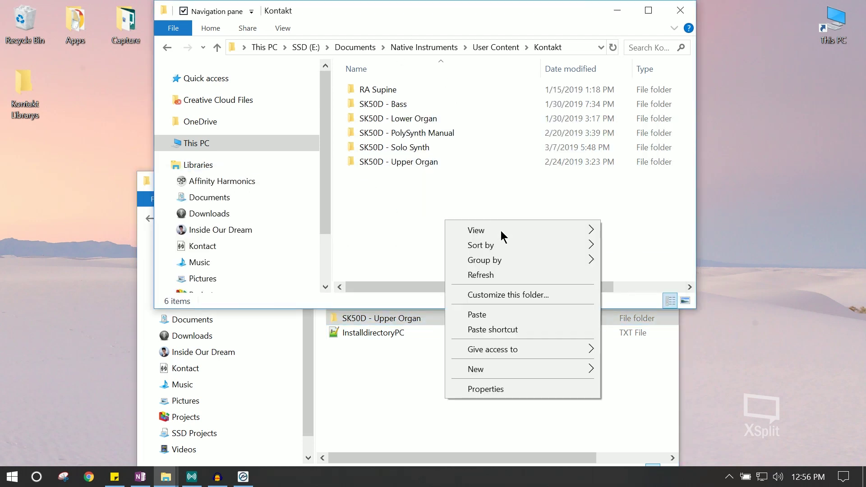
click(506, 312)
click(412, 196)
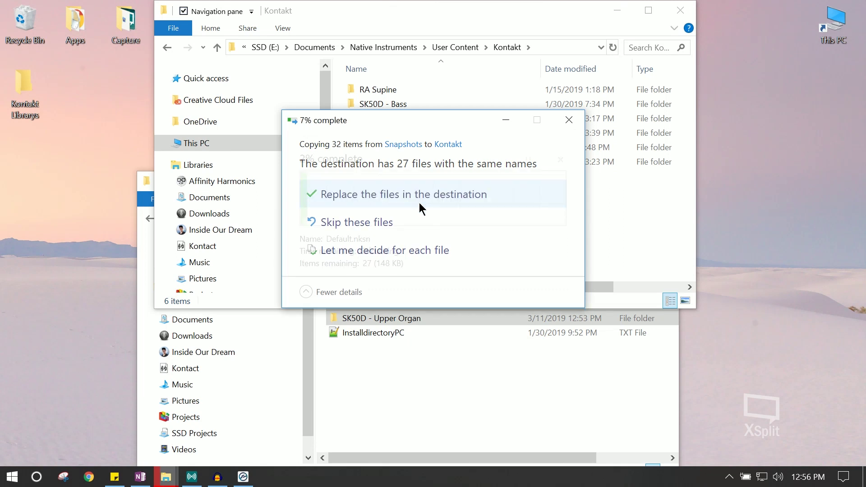
- Open the pasted SK50D - Bass folder to verify its presets, then return
double_click(469, 104)
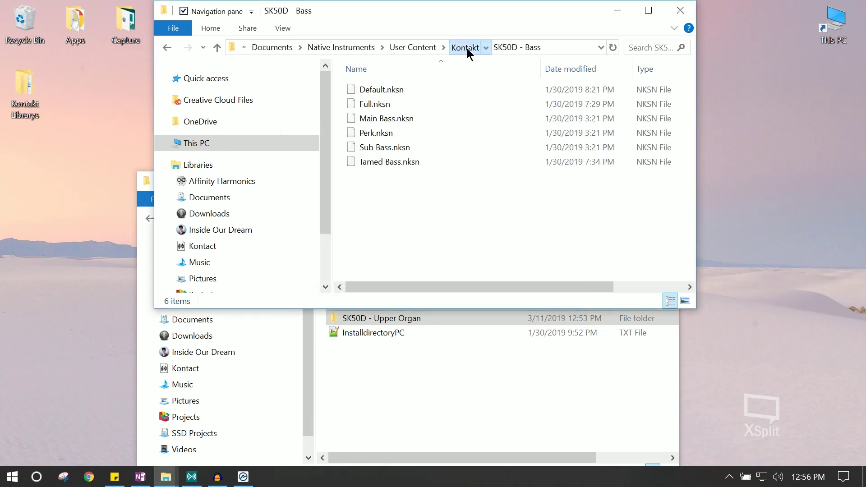
click(466, 47)
click(502, 423)
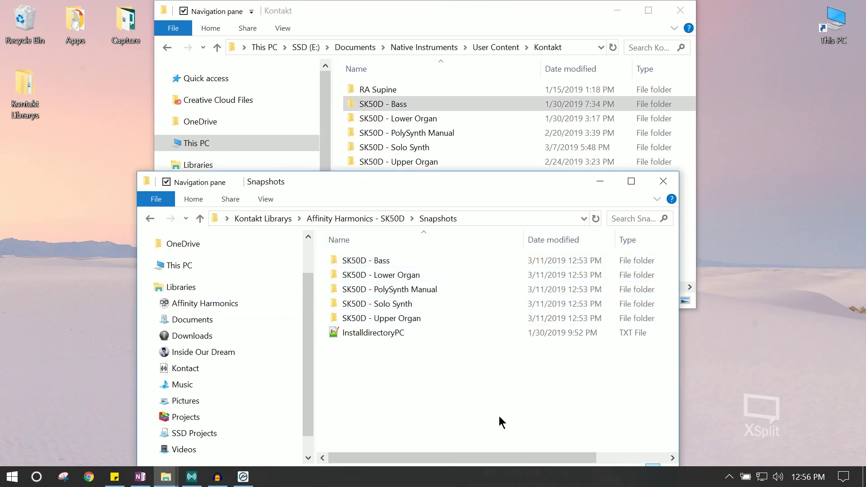
- Show SK50D - Bass snapshots and step through Main Bass and Sub Bass to the Full preset
click(243, 477)
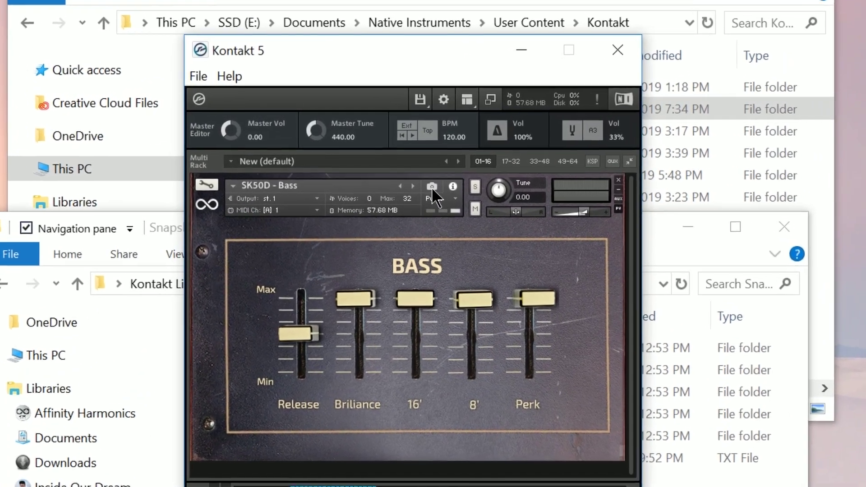
click(432, 187)
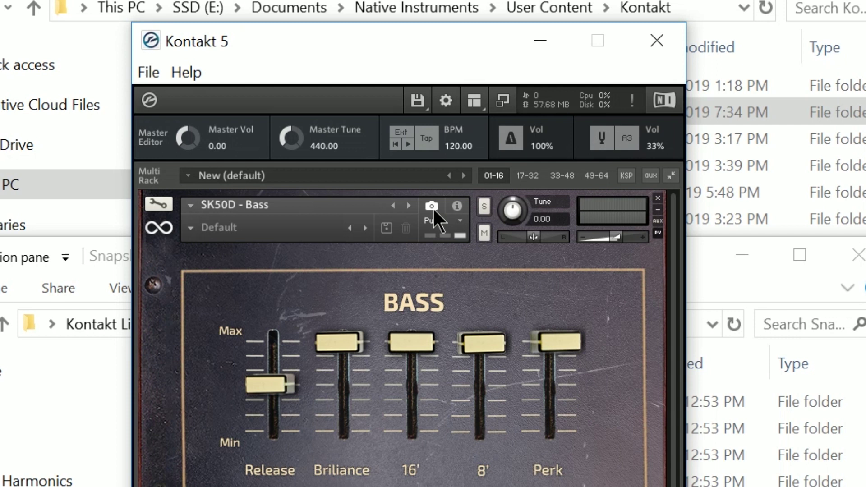
click(368, 229)
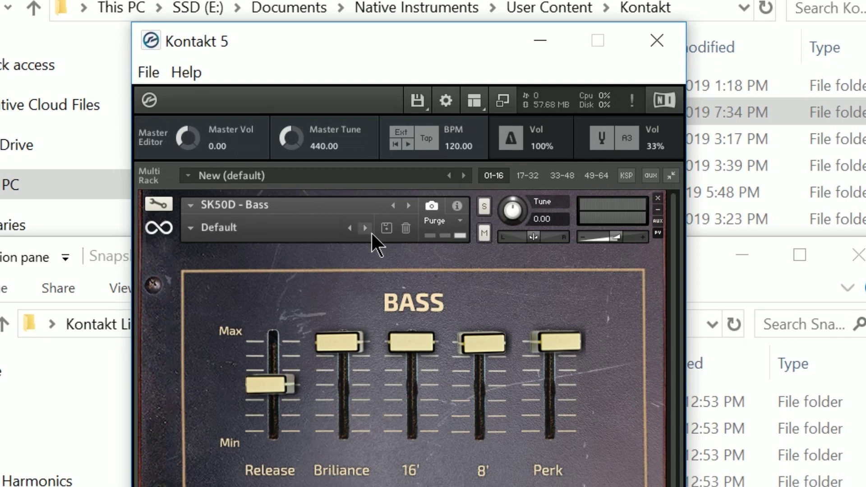
click(366, 229)
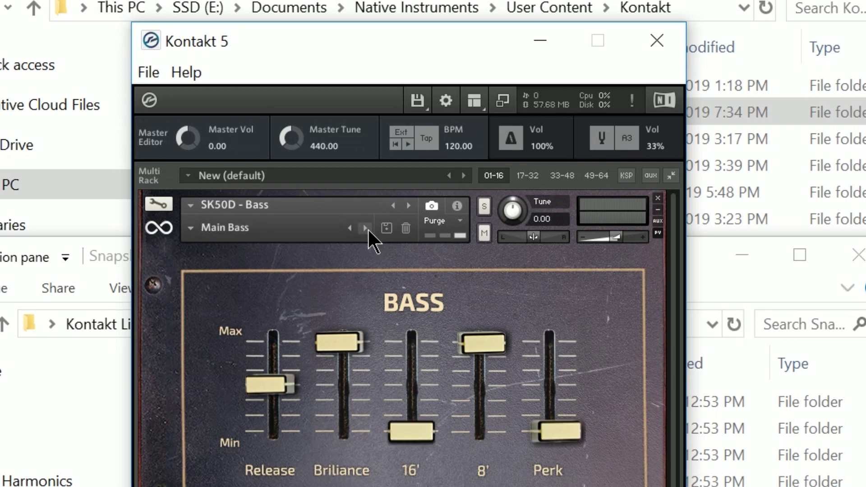
click(366, 229)
click(366, 228)
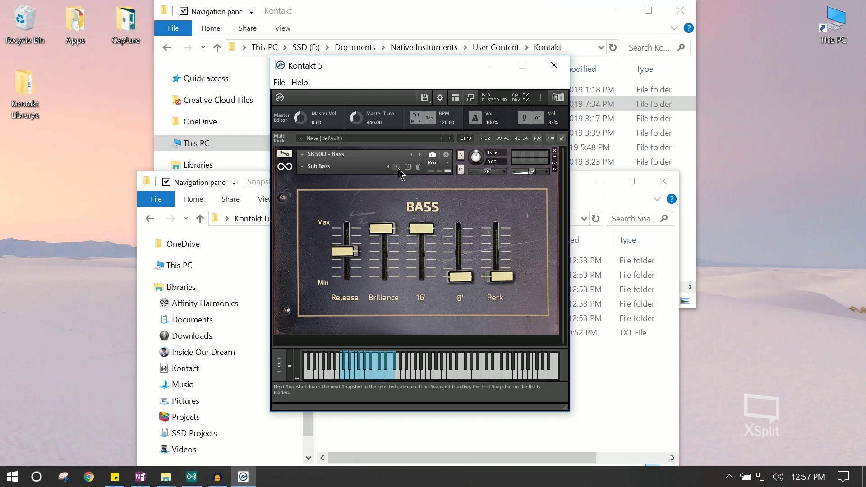
click(397, 167)
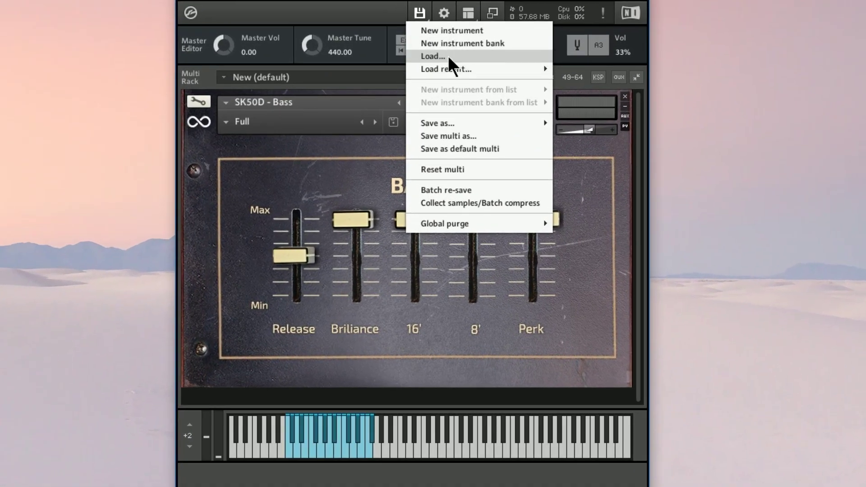
- Open the Load dialog from the disk icon and go up into the SK50D Multis folder
click(448, 56)
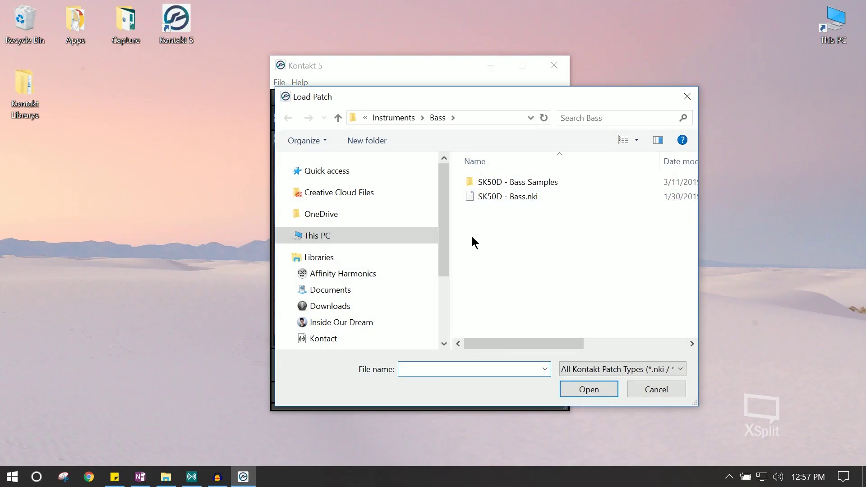
click(394, 117)
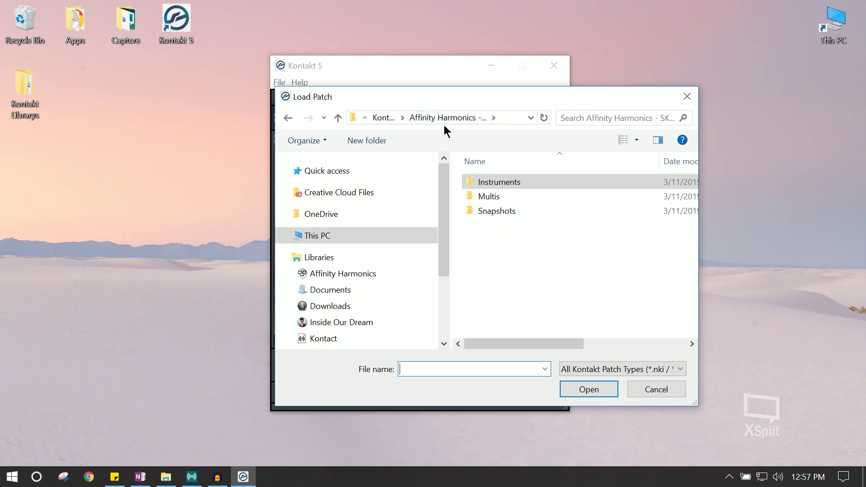
double_click(507, 204)
drag(530, 98, 465, 91)
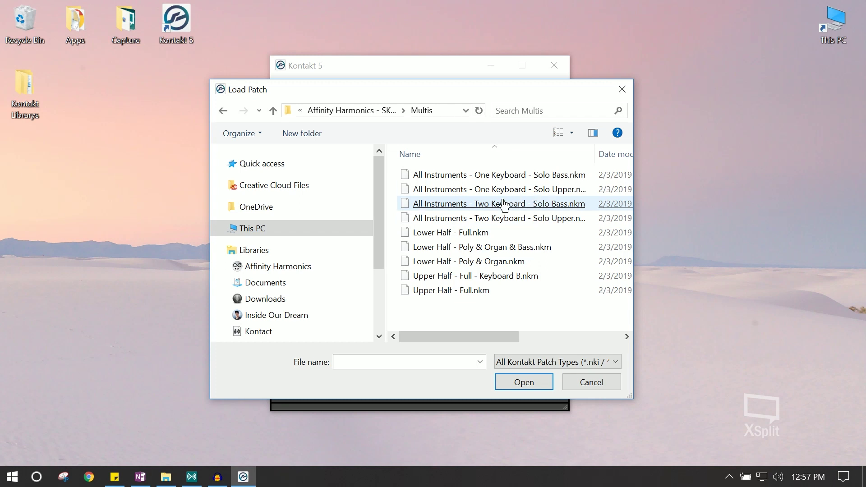
- Load the 'All Instruments - One Keyboard - Solo Bass' multi, replacing the current multi
click(496, 218)
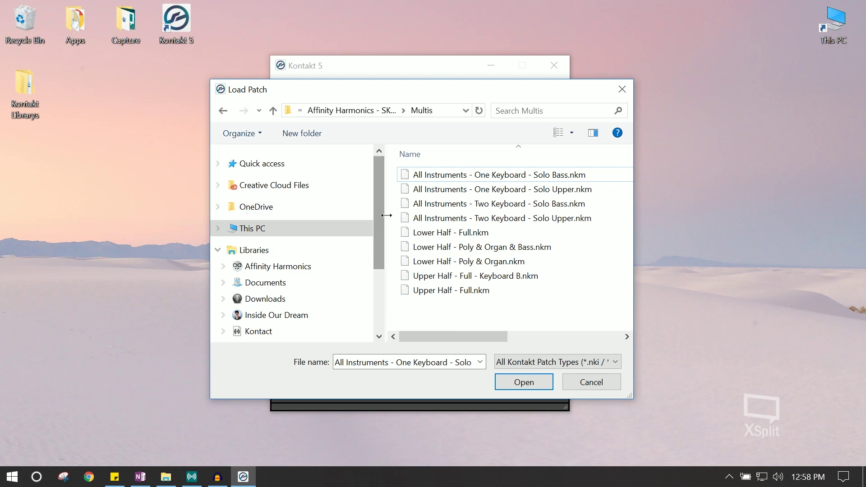
click(483, 234)
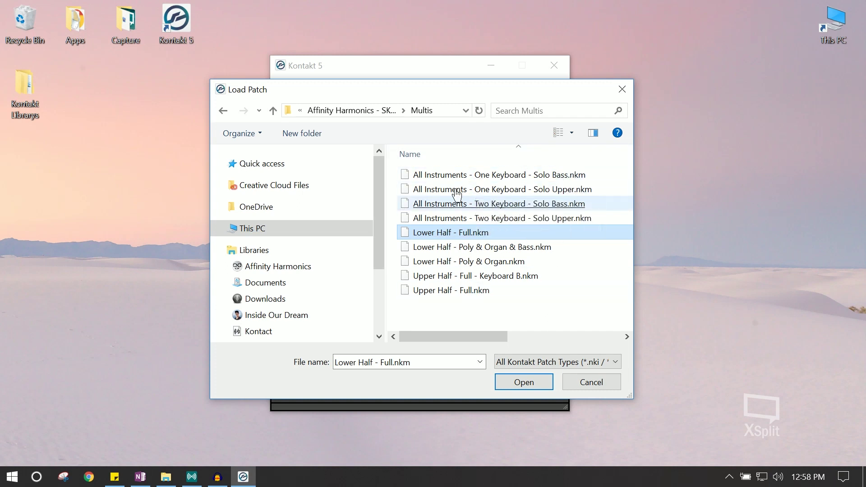
click(388, 191)
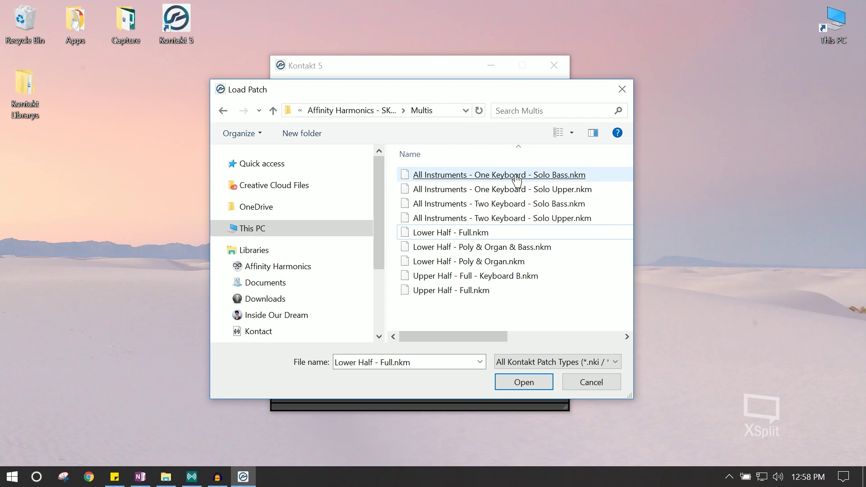
double_click(561, 177)
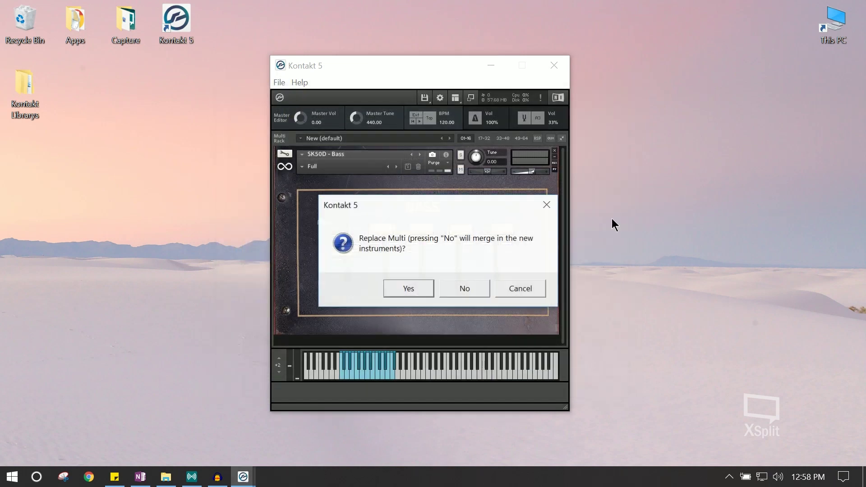
click(425, 286)
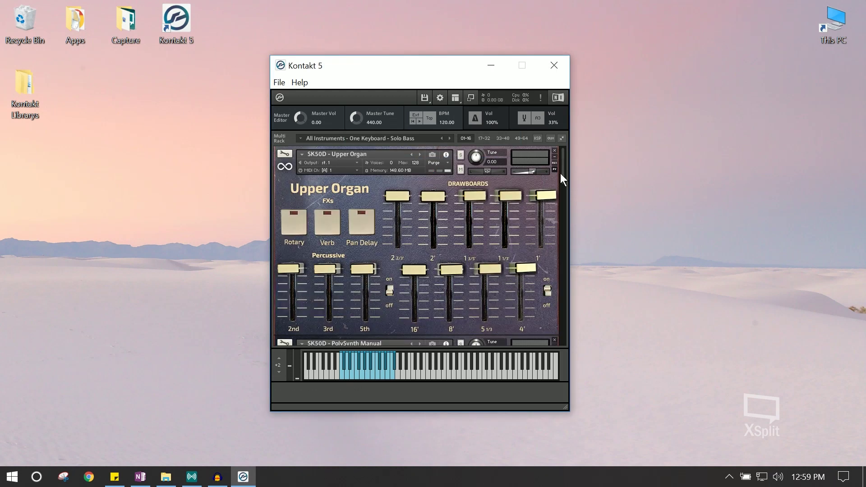
- Scroll the Kontakt rack through the Upper Organ, Lower Organ and Poly Manual instrument panels
drag(561, 174, 568, 204)
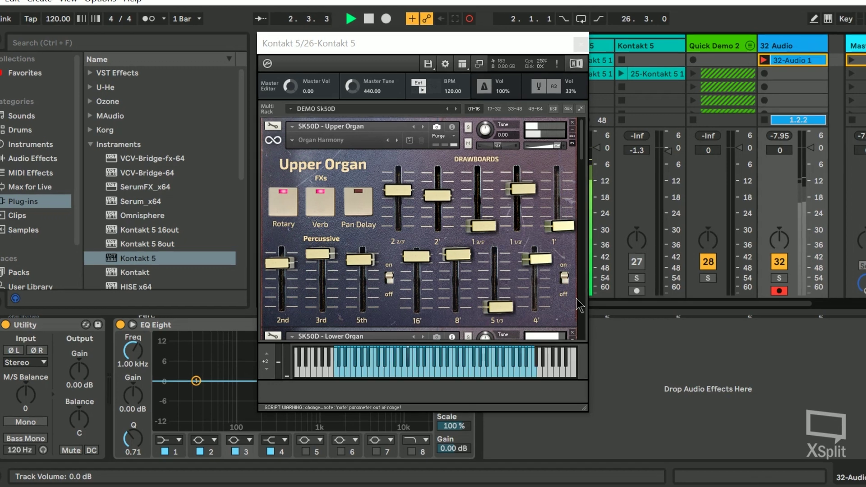
scroll(586, 208, down, 1)
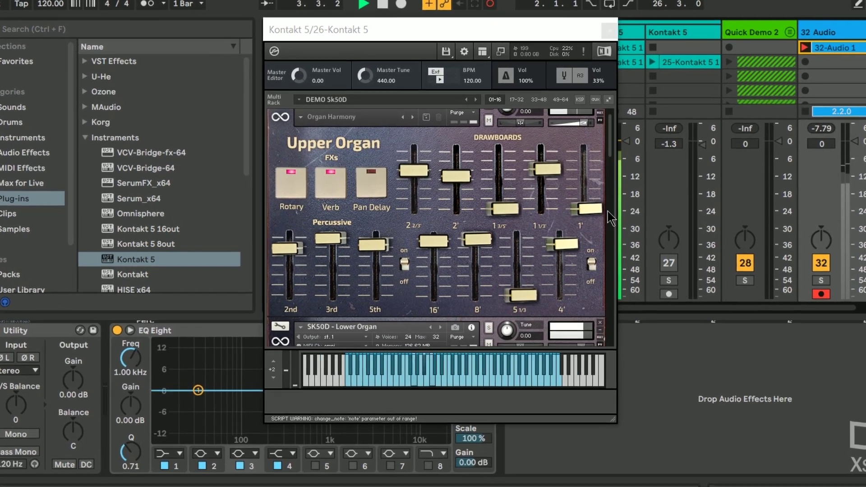
scroll(609, 219, down, 3)
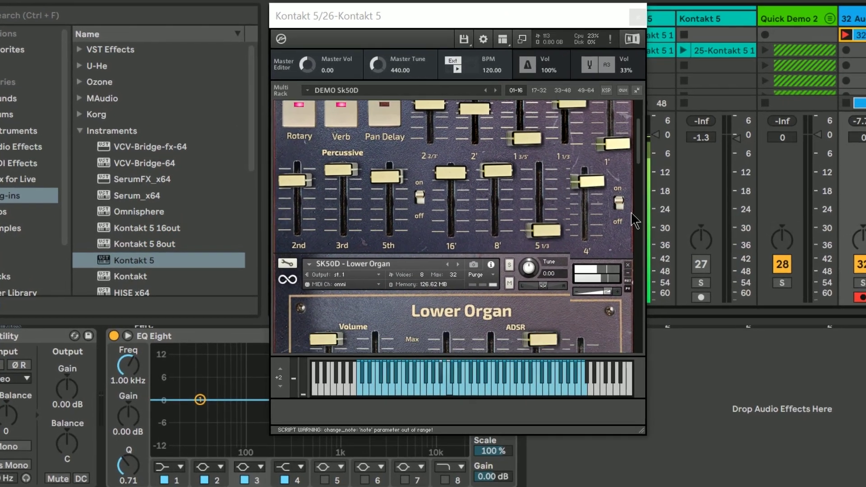
scroll(634, 153, down, 3)
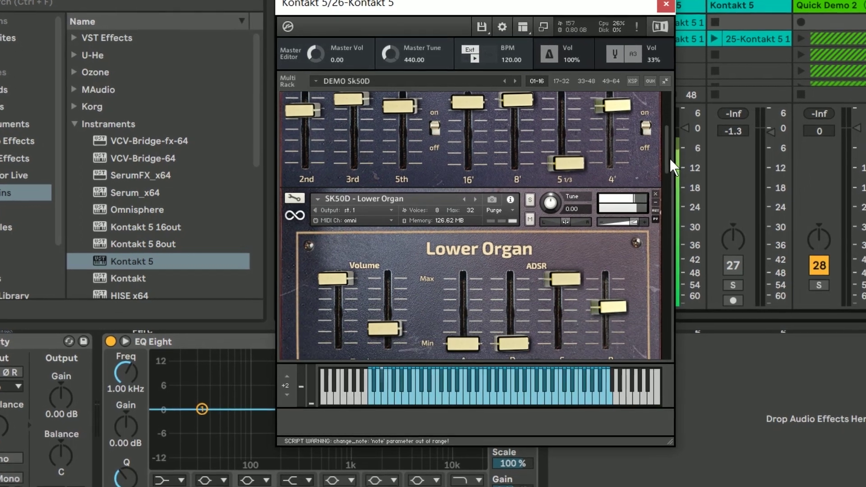
scroll(669, 158, down, 3)
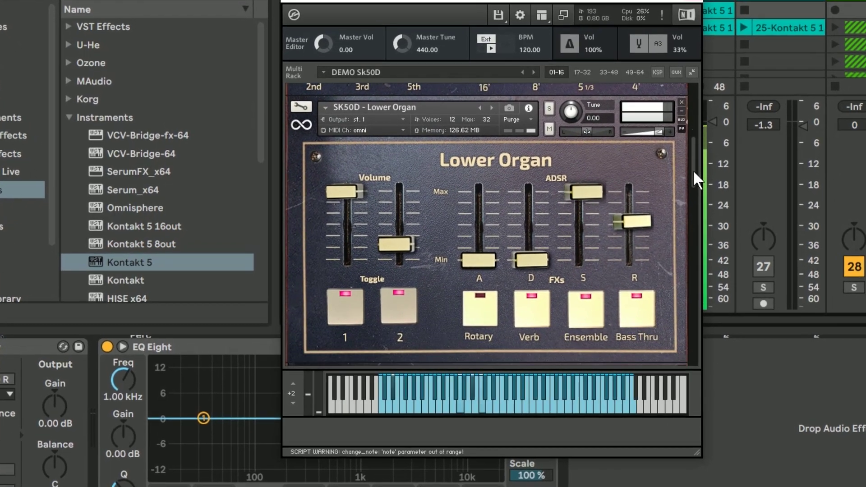
drag(693, 169, 688, 270)
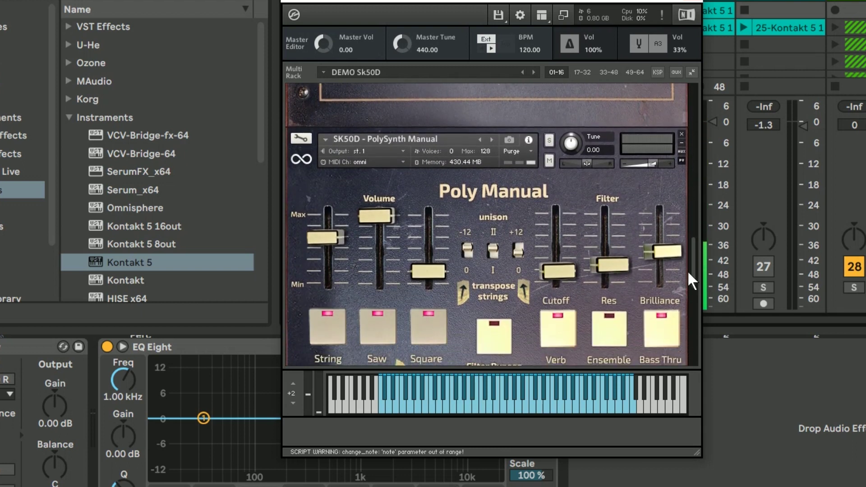
- Scroll down to the Yamaha SK50D Kontakt Instrument product card, priced $19.99
drag(687, 270, 687, 273)
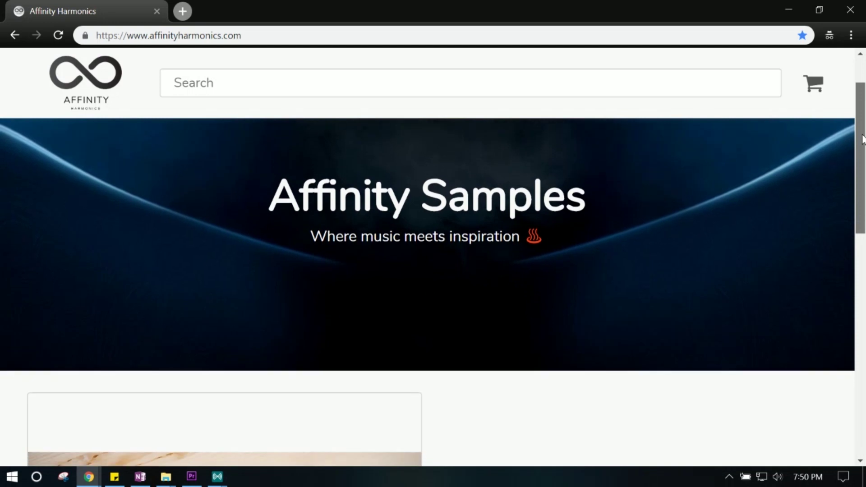
drag(863, 138, 864, 258)
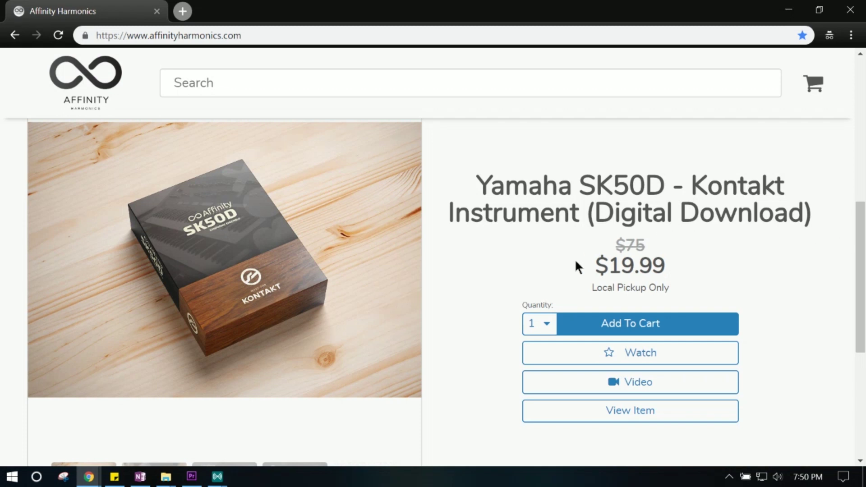